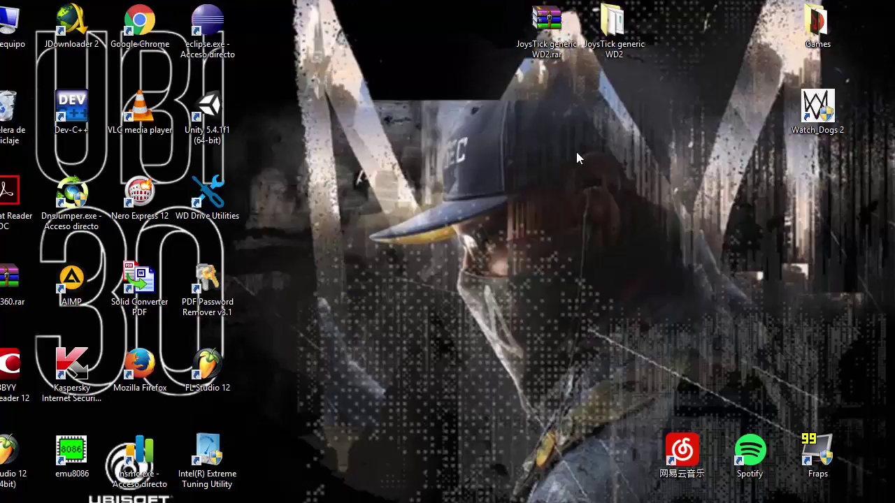
Step: Open the extracted JoysTick generic WD2 folder on the desktop
left_click_drag(576, 151, 547, 136)
right_click(542, 43)
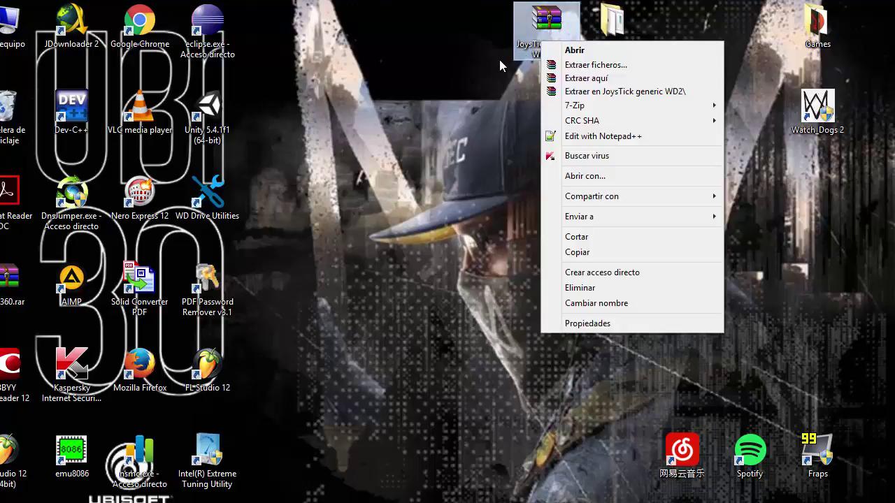
left_click(605, 94)
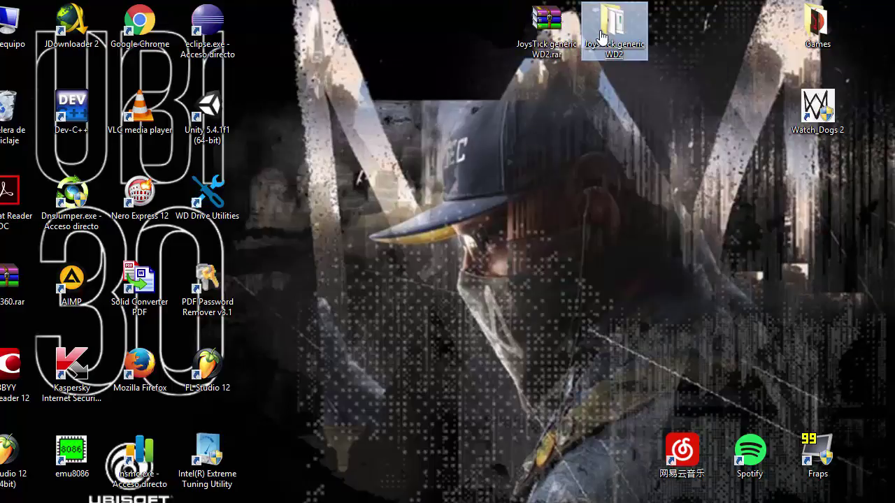
double_click(600, 34)
left_click(414, 232)
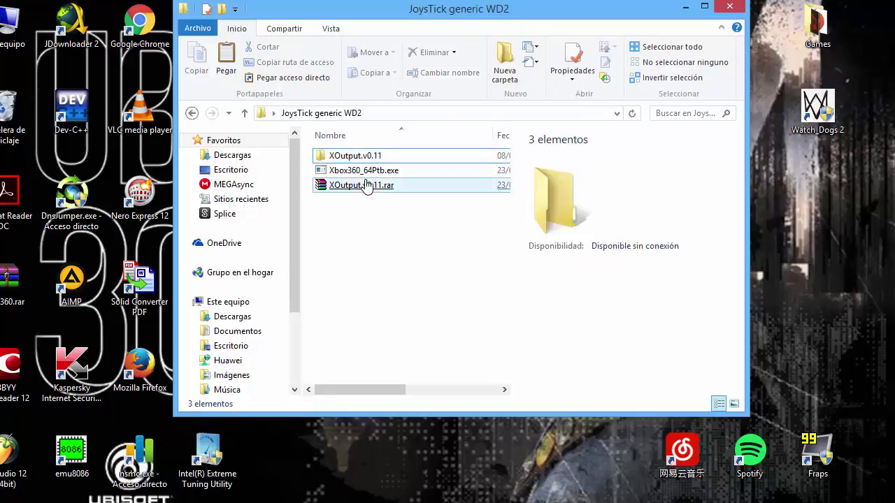
Step: Check the extraction options for XOutput.v0.11.rar, view the contents of the extracted XOutput.v0.11 folder and return to its parent folder
left_click(368, 190)
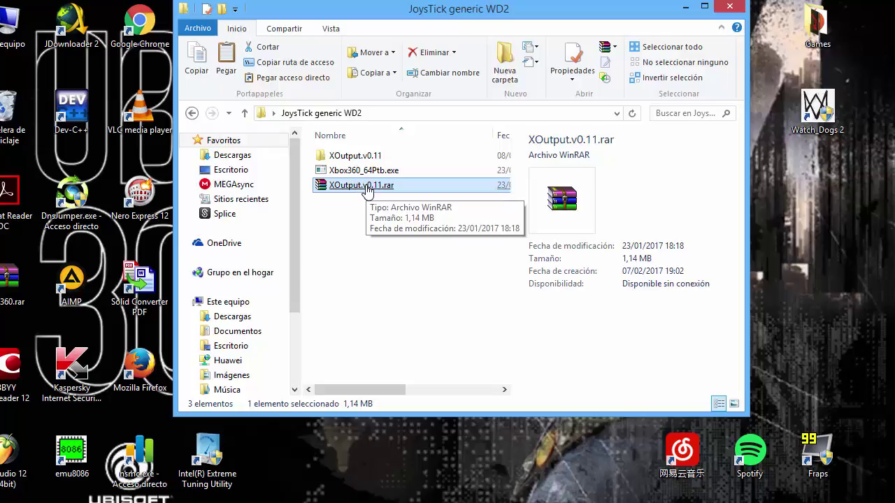
right_click(365, 186)
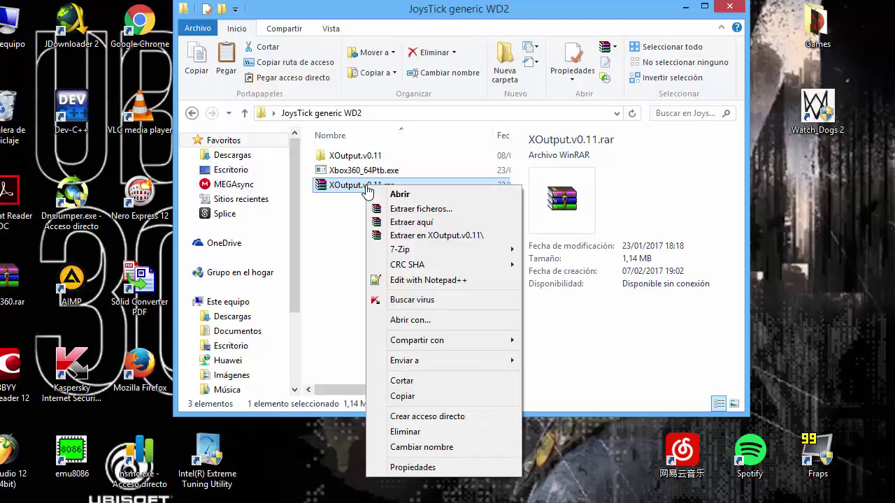
left_click(353, 240)
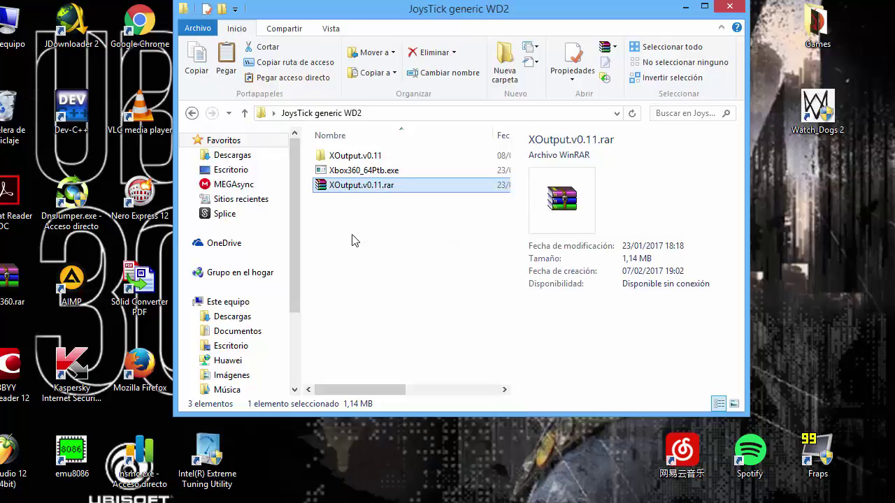
left_click(388, 159)
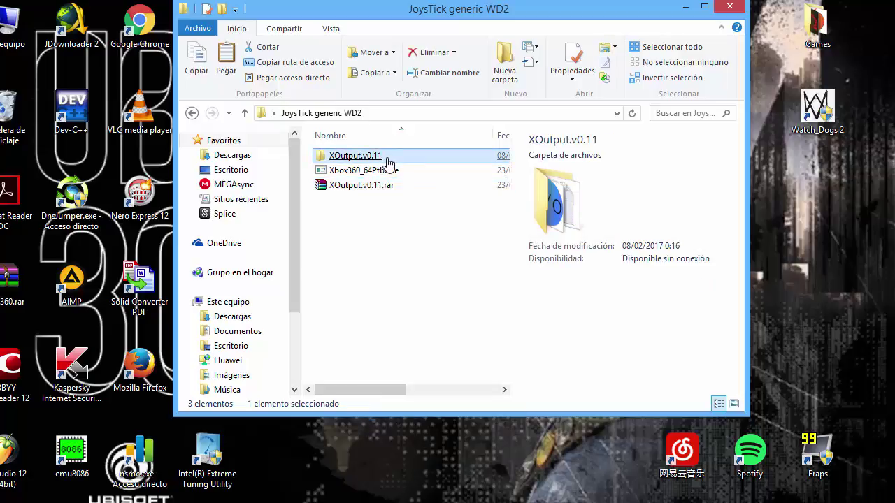
double_click(388, 159)
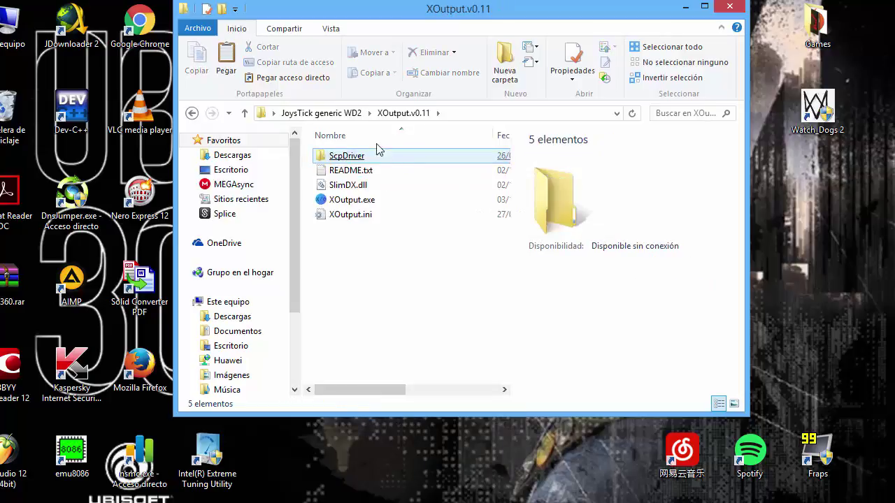
left_click(341, 114)
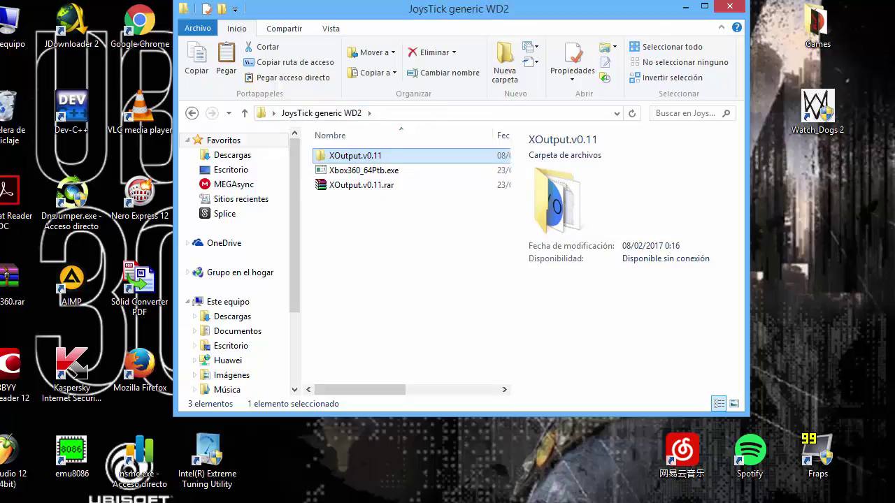
Step: Switch to the already open XOutput.v0.11 folder inside programas on Disco local (D:)
left_click(166, 502)
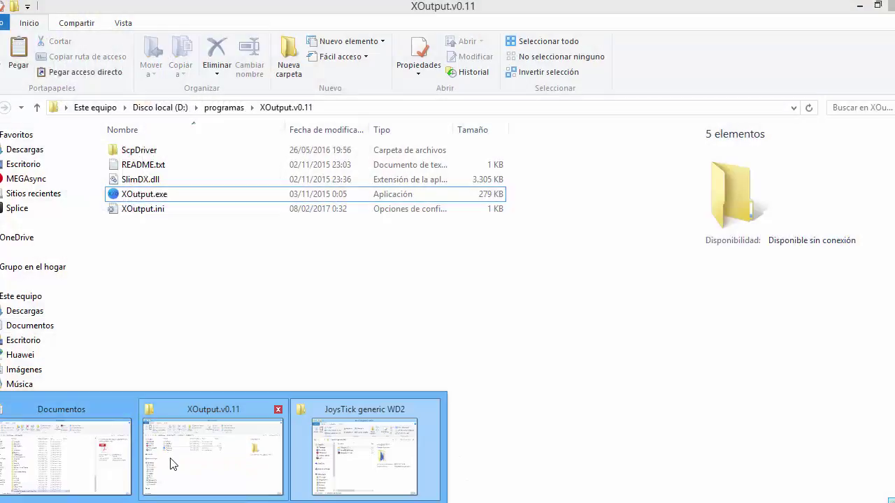
left_click(173, 464)
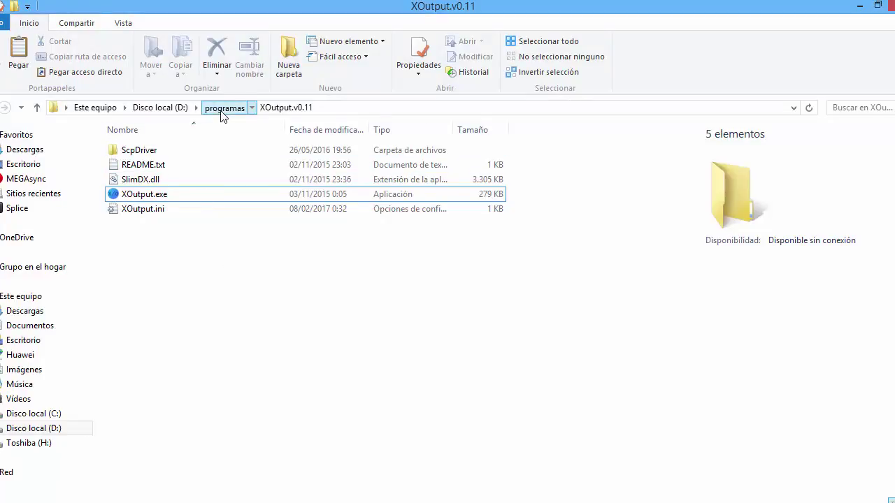
left_click(222, 108)
double_click(171, 491)
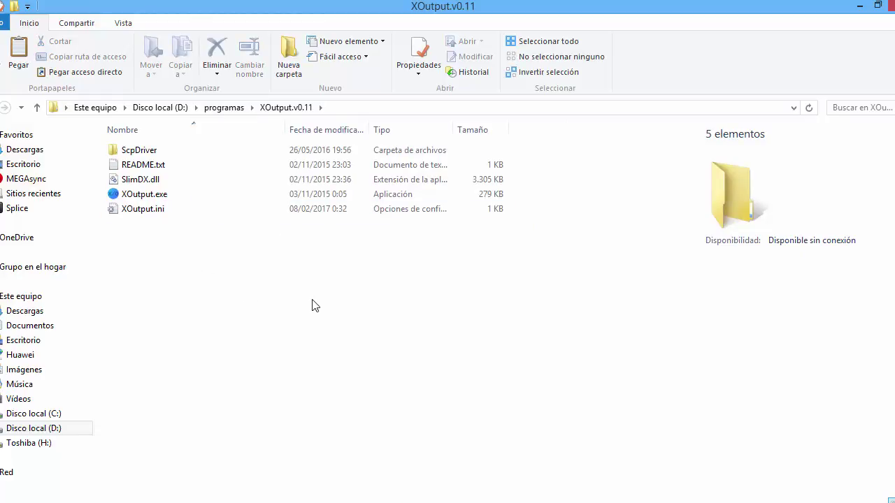
Step: Open the ScpDriver subfolder and launch ScpDriver.exe
left_click(151, 151)
double_click(173, 156)
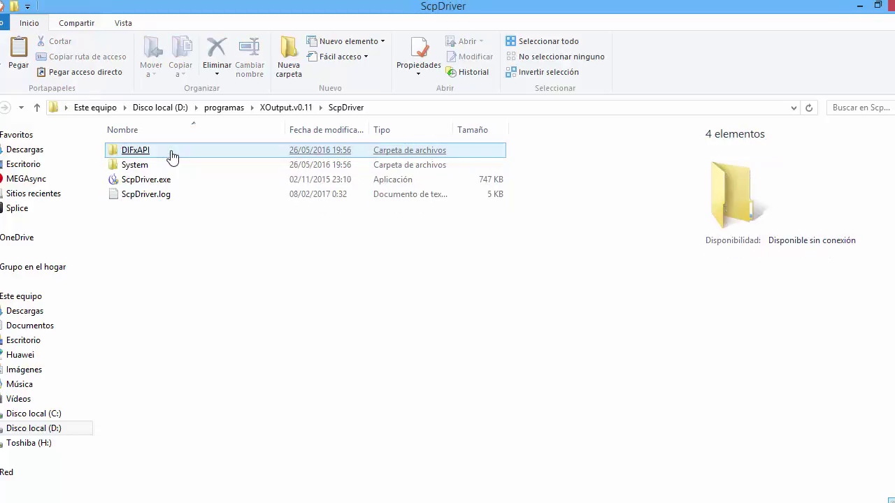
left_click(155, 182)
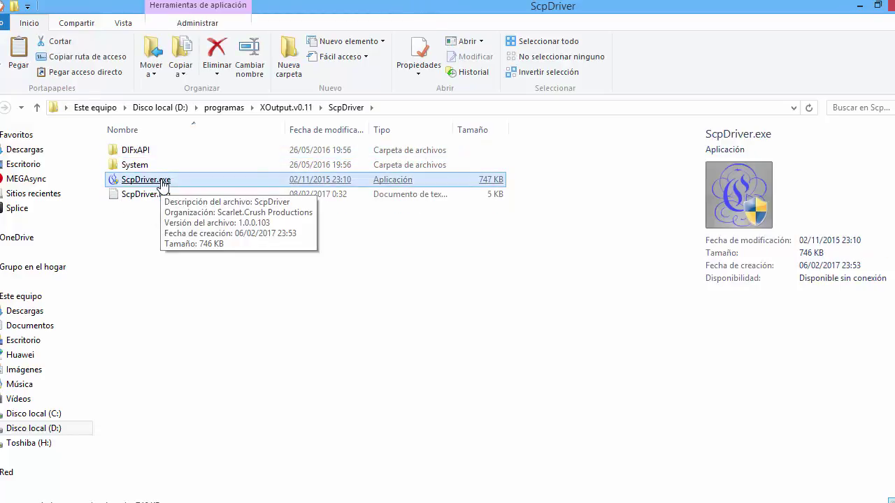
left_click(163, 183)
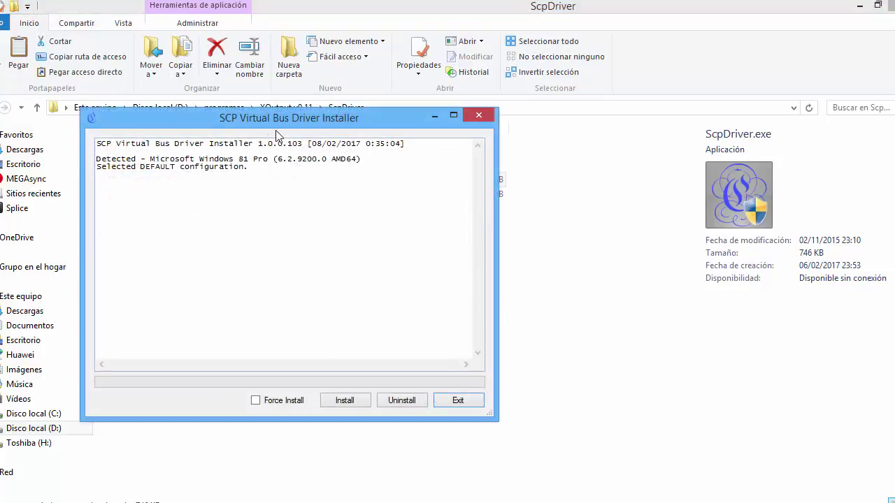
Step: Install the SCP virtual bus driver with the default configuration and exit the installer
left_click_drag(279, 140, 339, 116)
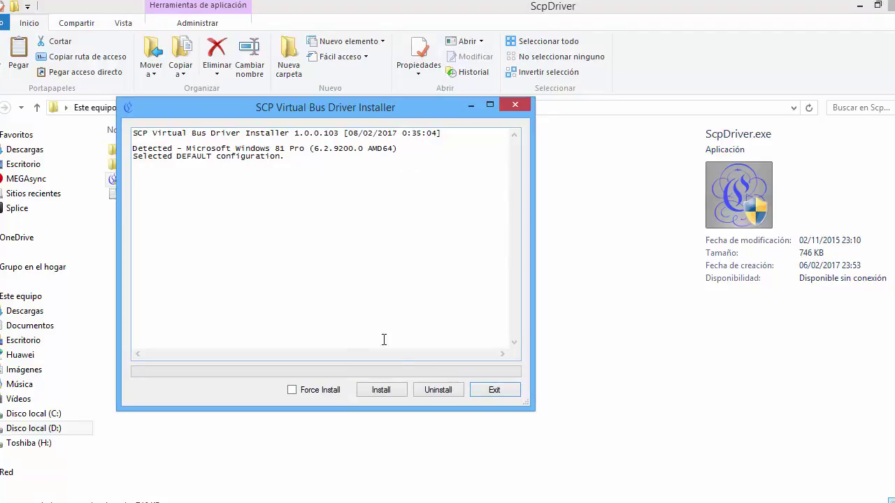
left_click(396, 392)
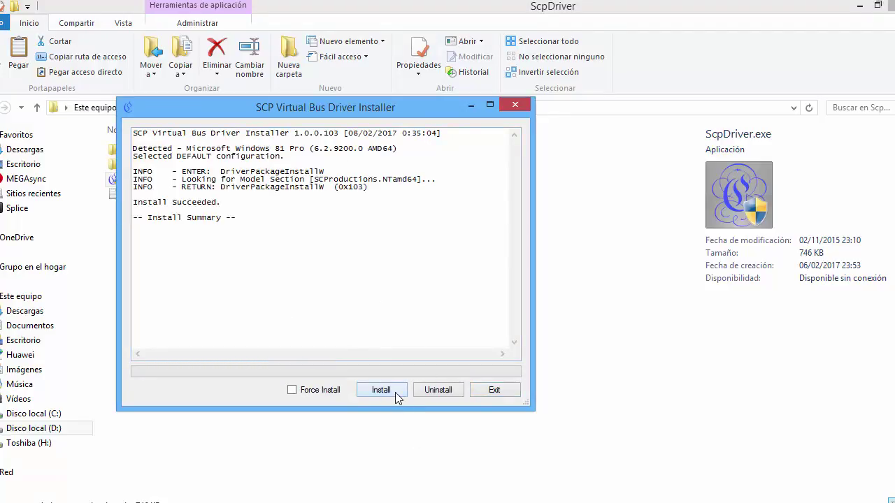
left_click(494, 391)
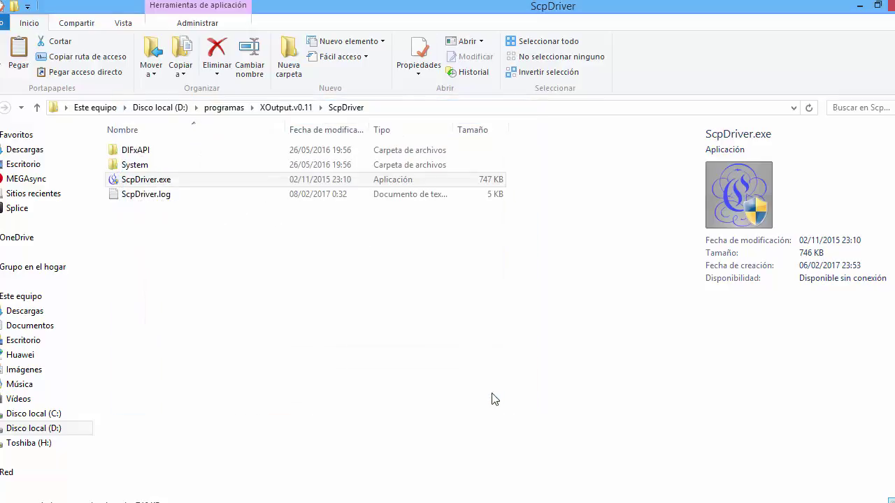
Step: Return to the XOutput.v0.11 folder and launch XOutput.exe, placing its window clear of the screen corner
left_click(280, 108)
left_click(245, 303)
left_click(197, 194)
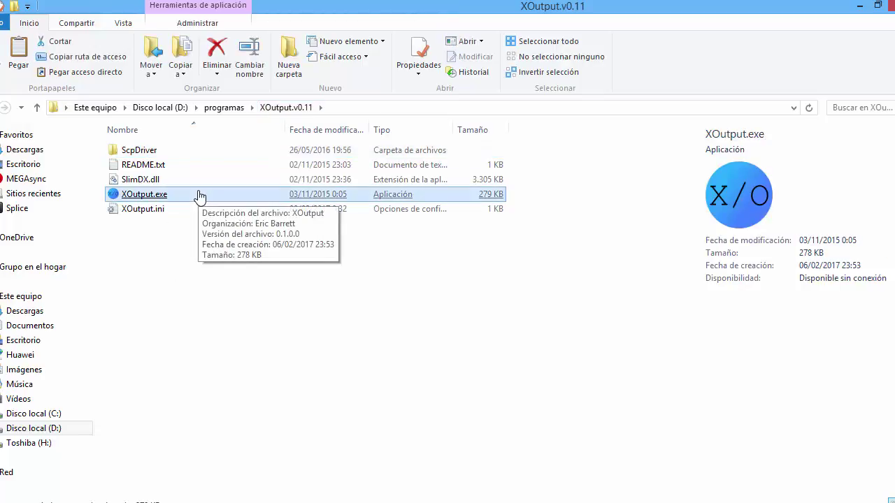
double_click(200, 196)
left_click_drag(169, 12, 271, 98)
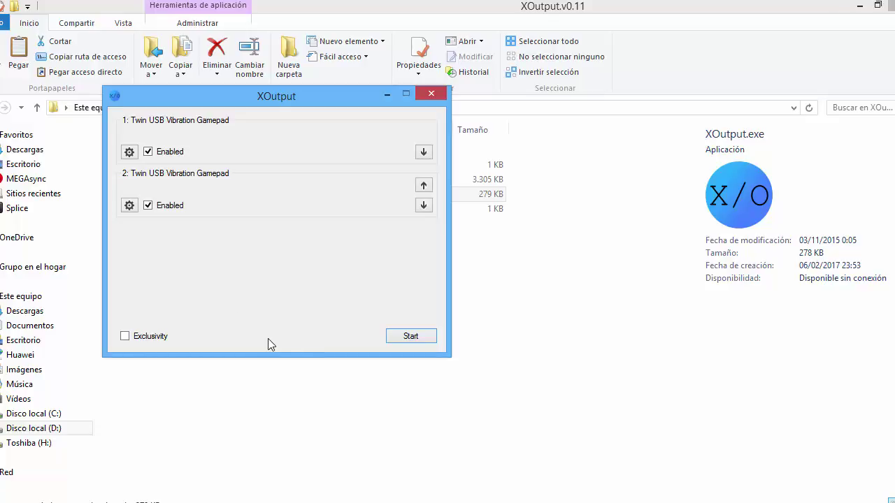
Step: Review the button and axis mapping of the first Twin USB Vibration Gamepad and close its options
left_click(135, 152)
left_click(134, 152)
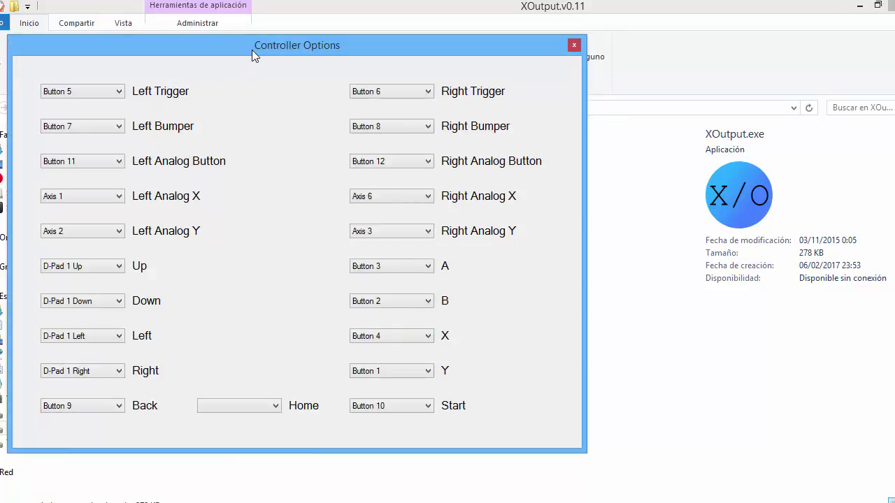
left_click_drag(253, 51, 387, 44)
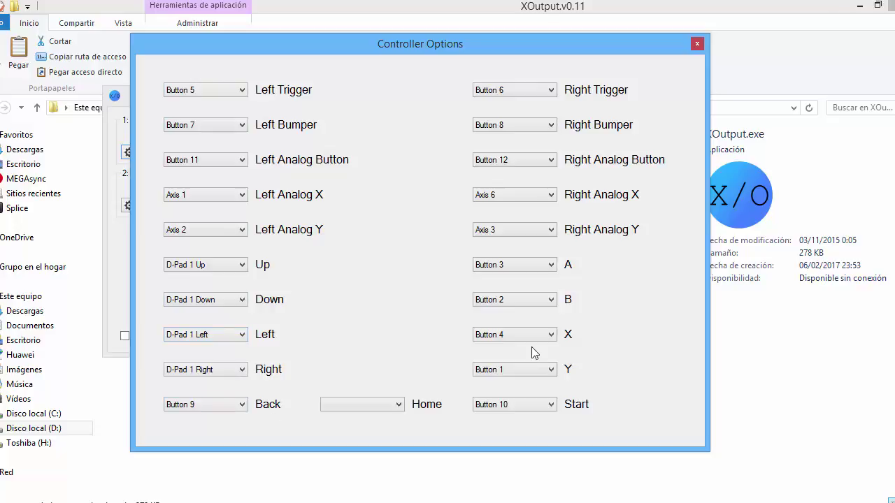
left_click(697, 44)
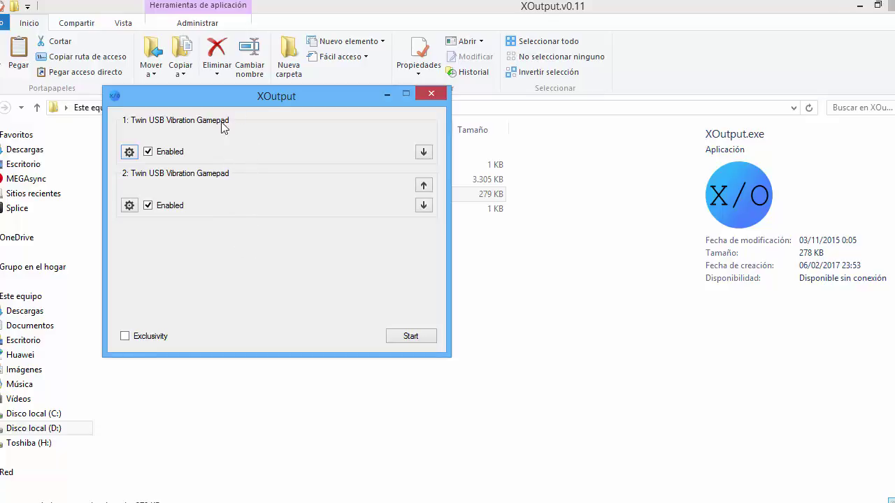
Step: Place the XOutput window over Dispositivos e impresoras and start controller emulation with both gamepads enabled
left_click_drag(268, 100, 263, 131)
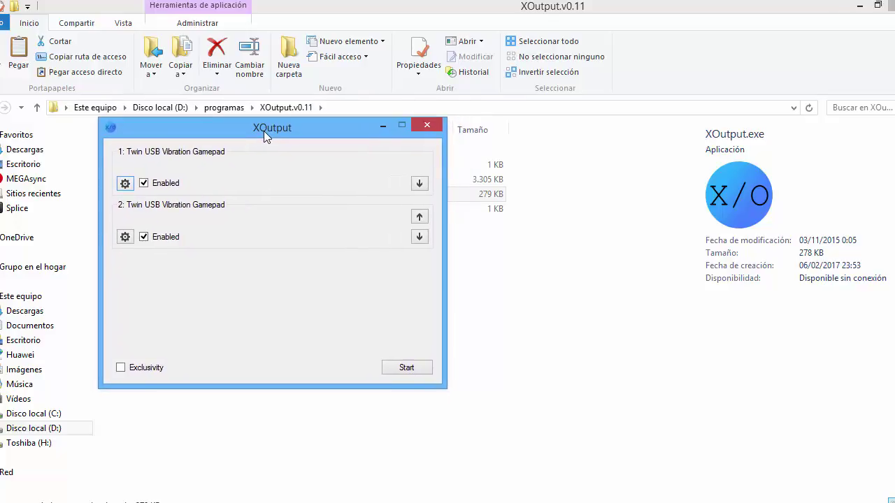
mouse_move(264, 130)
left_mouse_down()
mouse_move(273, 128)
mouse_move(257, 134)
left_mouse_up()
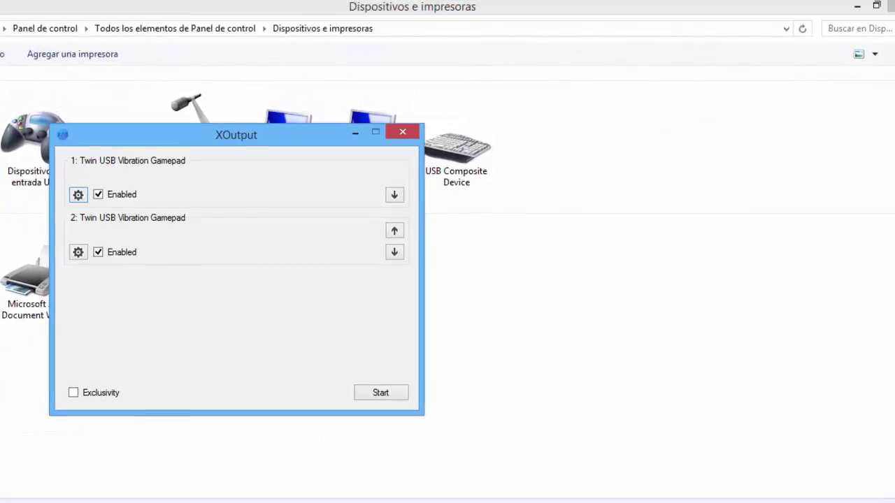
left_click_drag(243, 137, 219, 104)
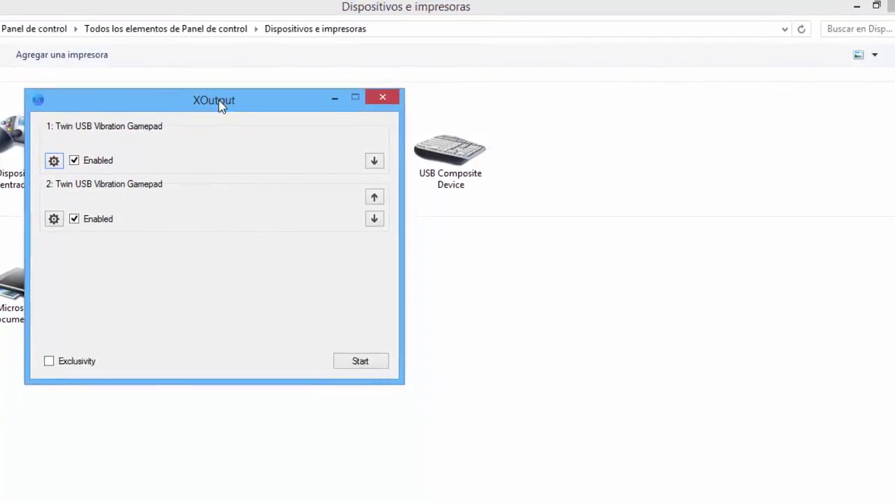
left_click(353, 366)
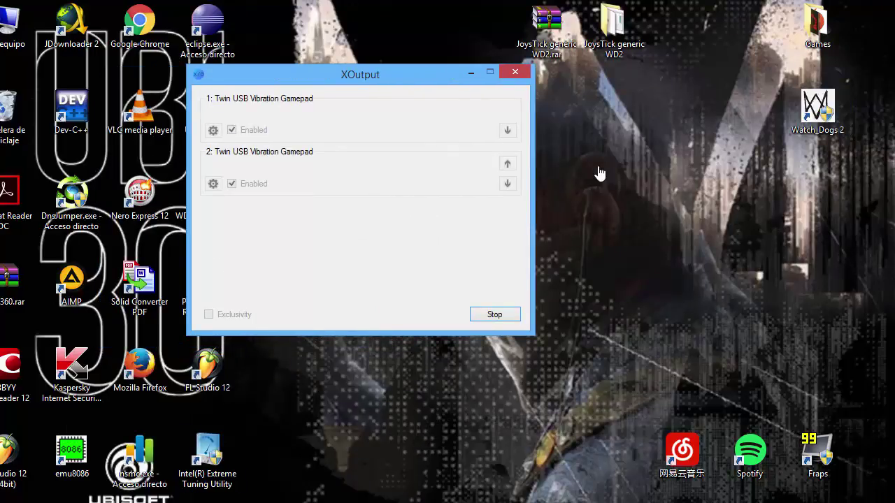
Step: Minimize the running XOutput window and launch Watch_Dogs 2 from the desktop
mouse_move(360, 74)
left_mouse_down()
mouse_move(363, 128)
mouse_move(379, 125)
left_mouse_up()
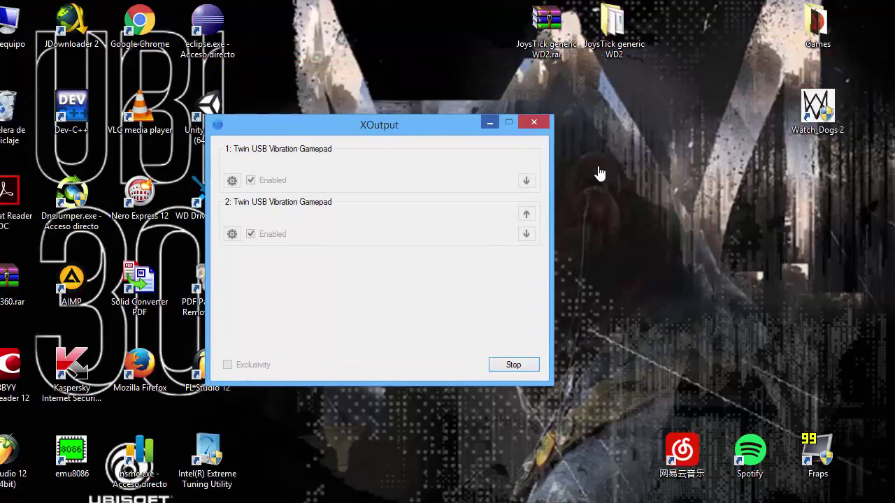
left_click(490, 122)
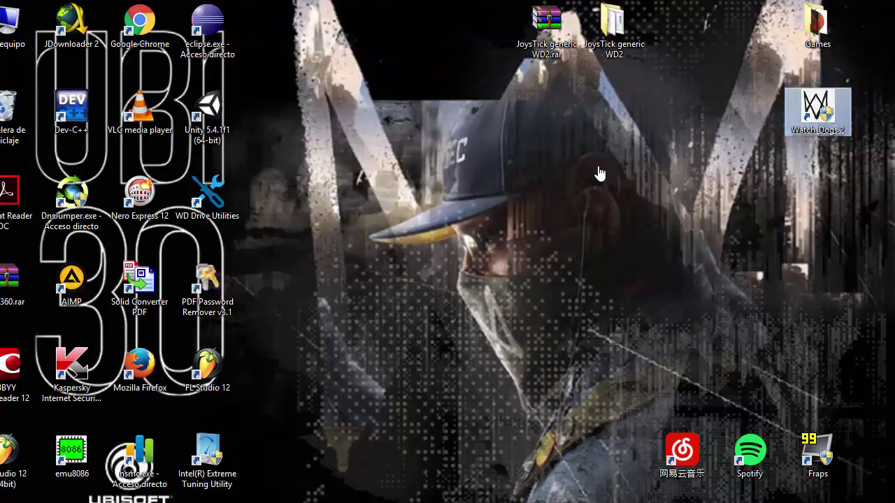
left_click(817, 112)
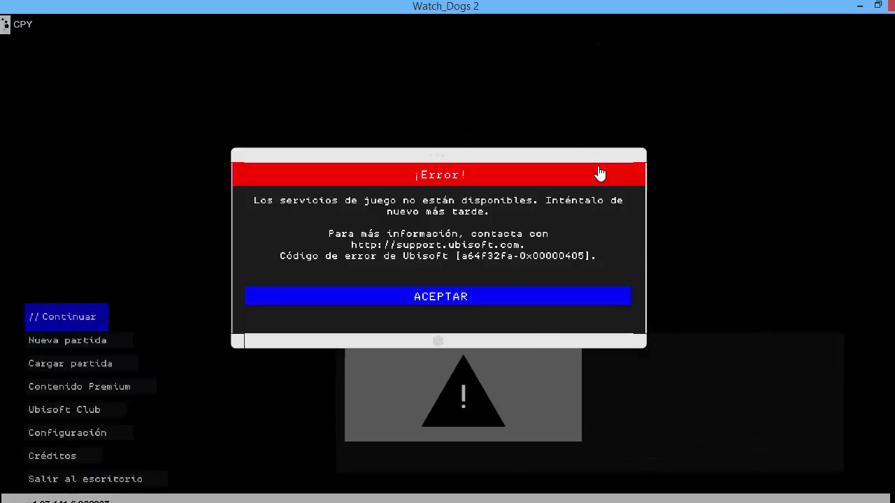
Step: Accept the game services error and move through the main menu entries to test the controller
key("Return")
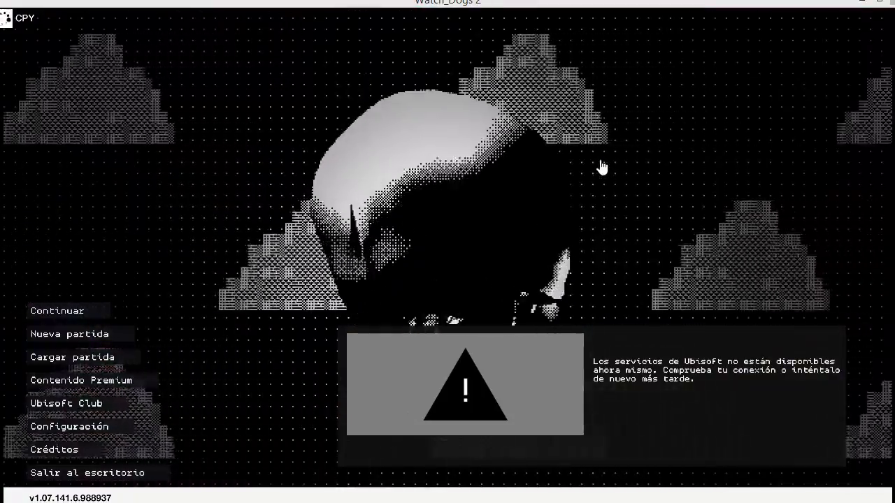
key("Up")
key("Up")
key("Up")
key("Up")
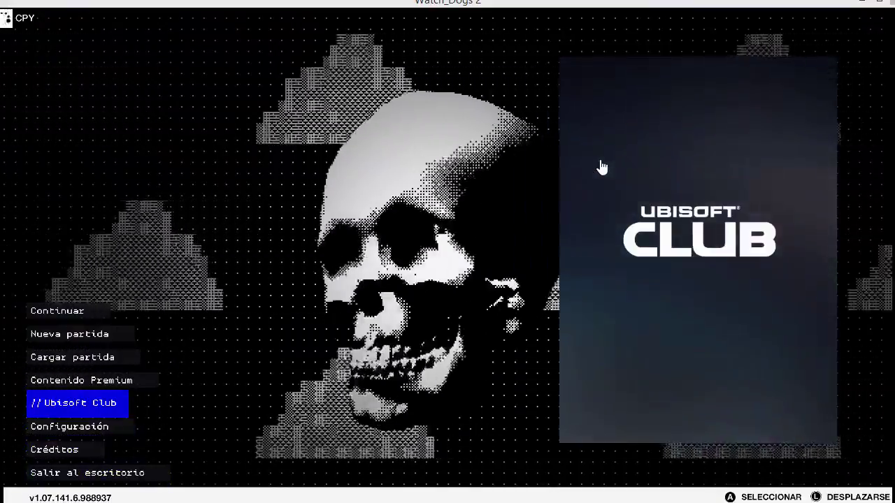
key("Up")
key("Up")
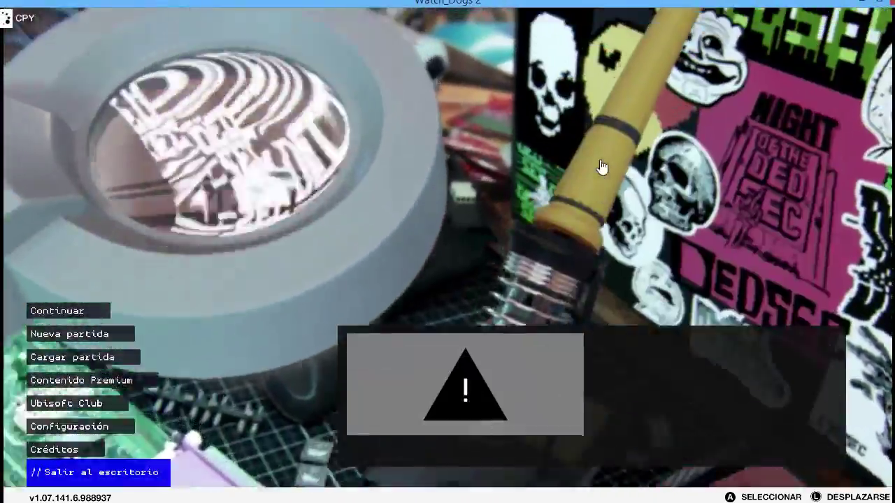
key("Up")
key("Up")
key("Up")
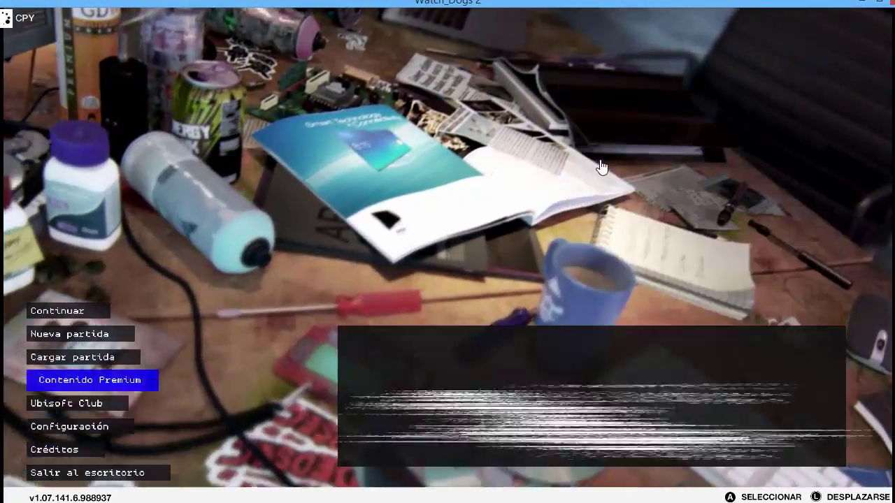
Step: Choose Continuar in the main menu to resume the saved game
key("Up")
key("Up")
key("Up")
key("Return")
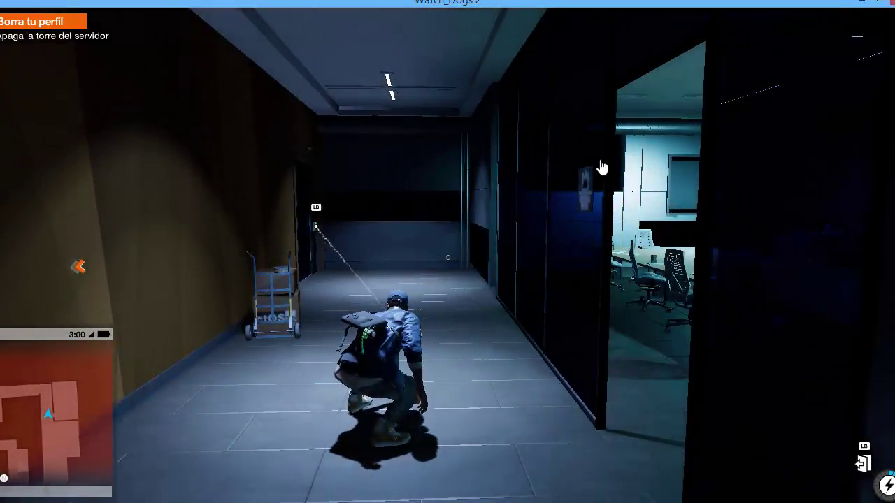
key("w")
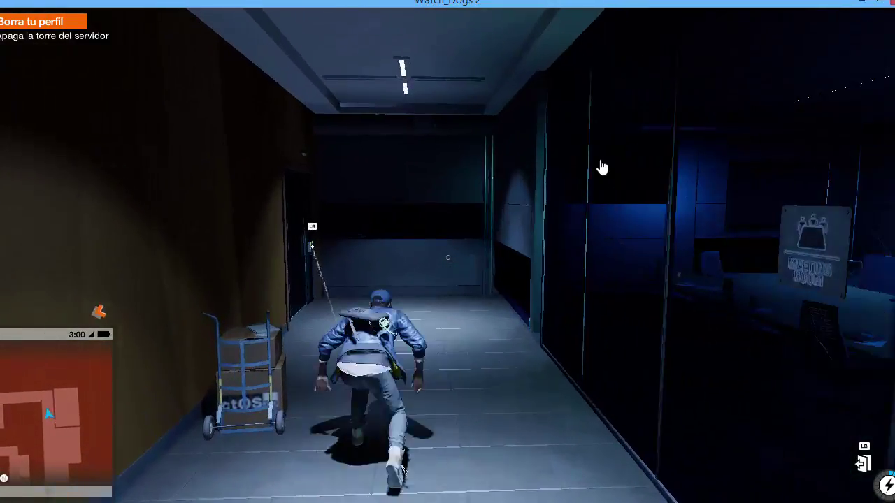
key("w")
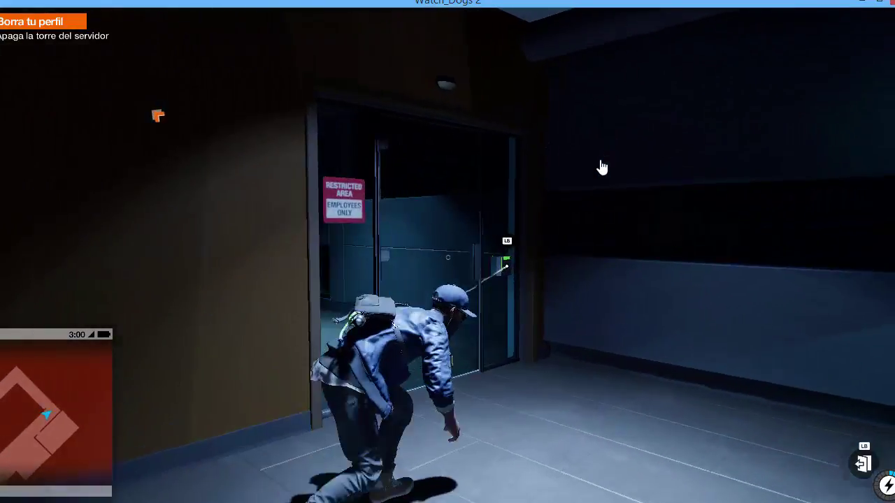
key("q")
key("w")
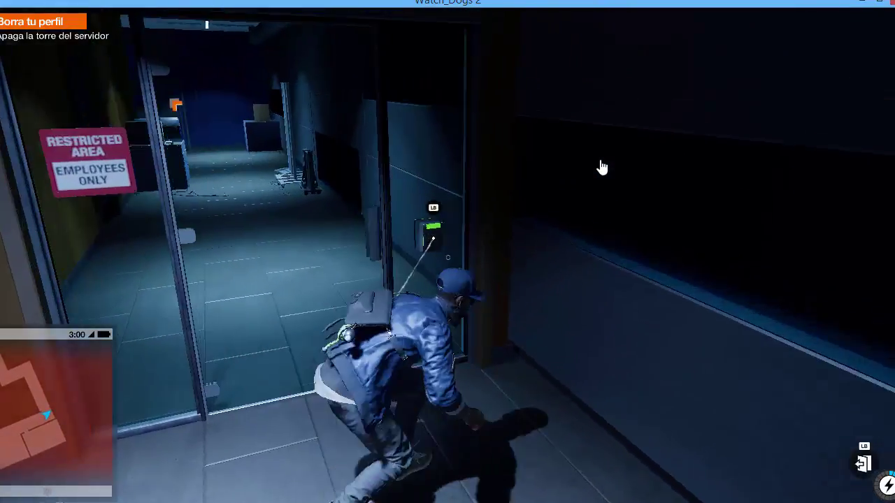
key("q")
key("w")
key("q")
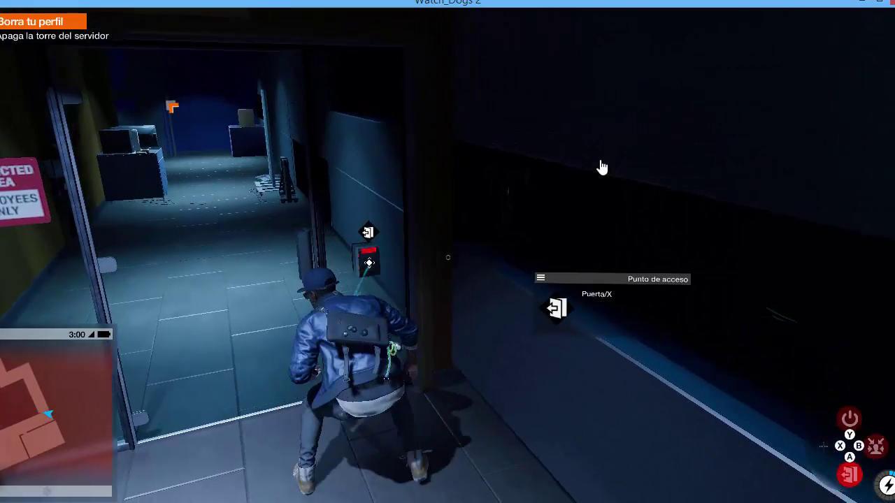
key("w")
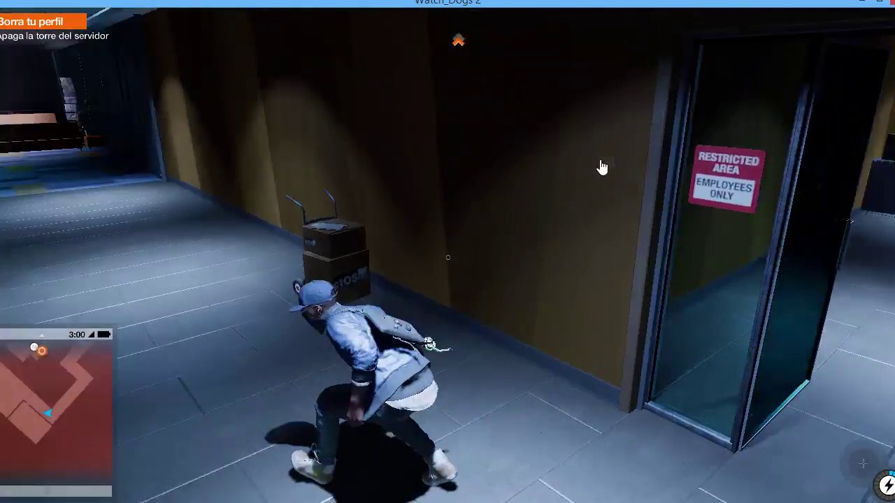
key("w")
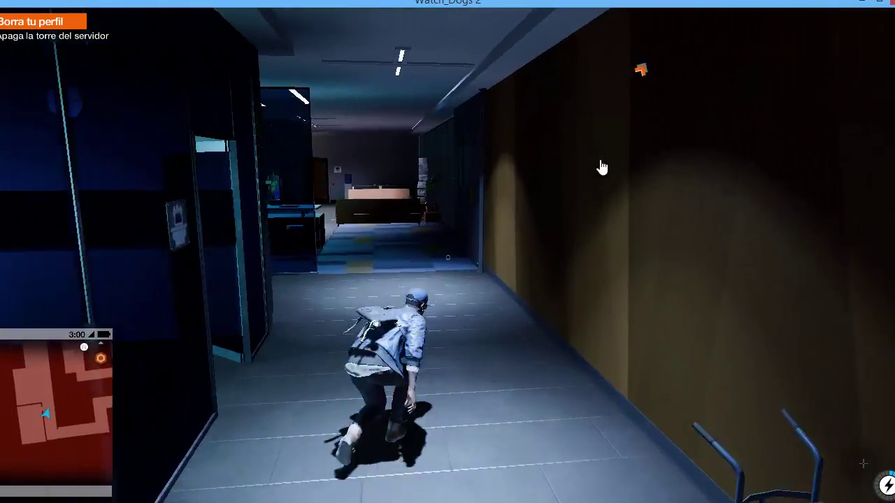
key("w")
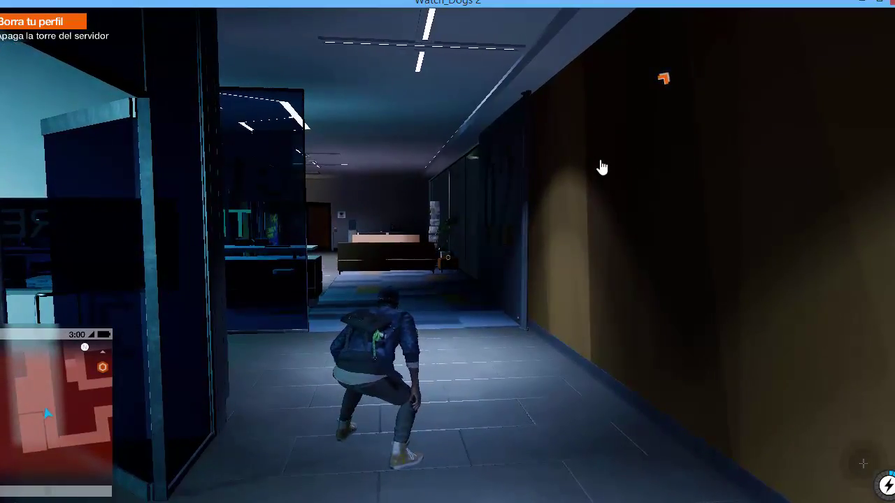
key("w")
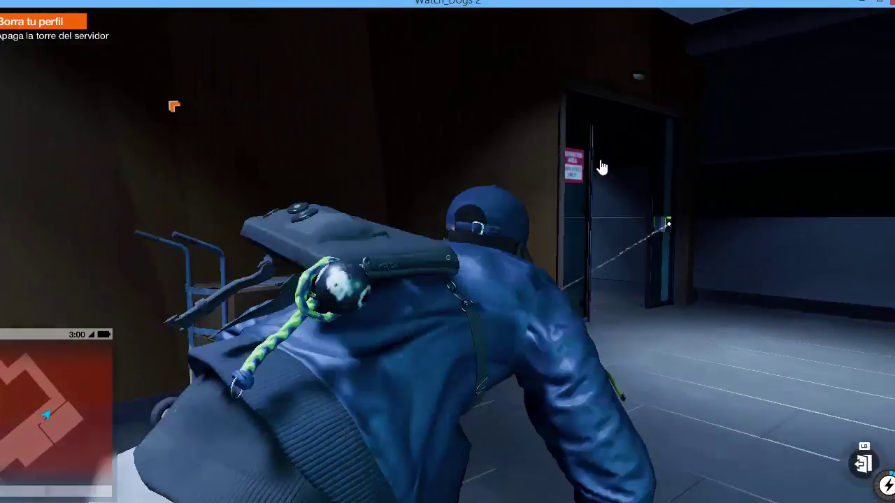
key("q")
key("q")
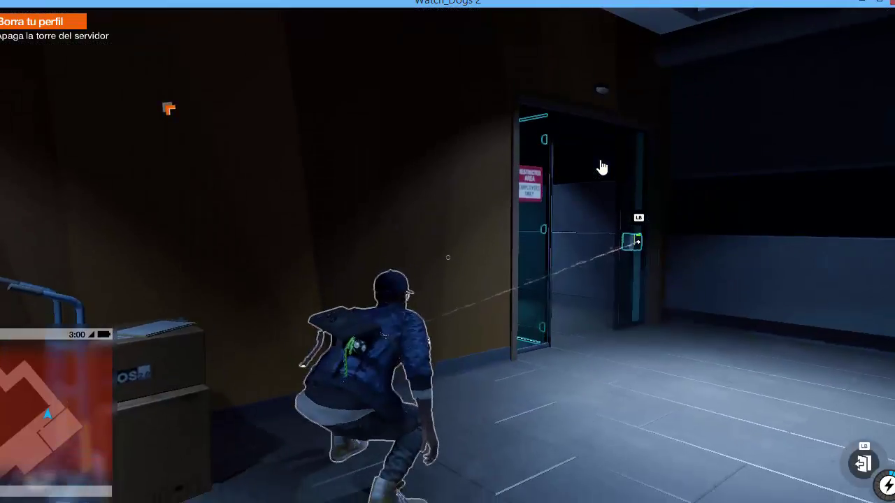